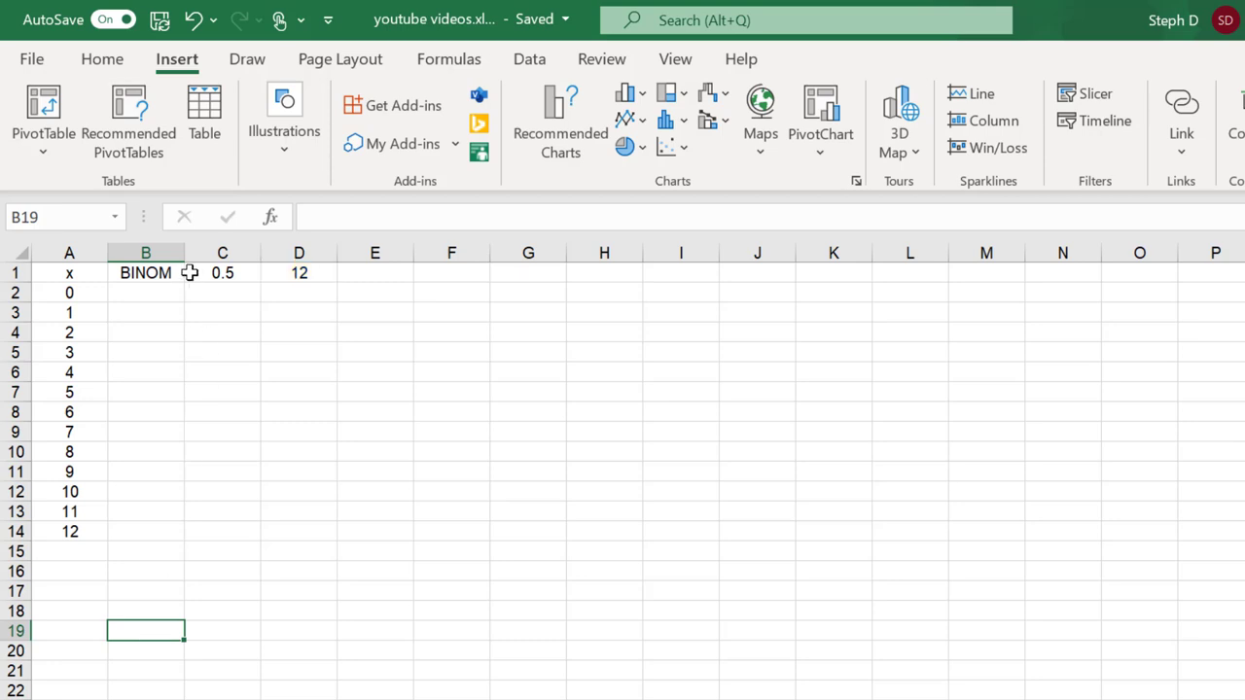
# Type =bino in cell B2 to list the binomial function suggestions.
pyautogui.click(137, 294)
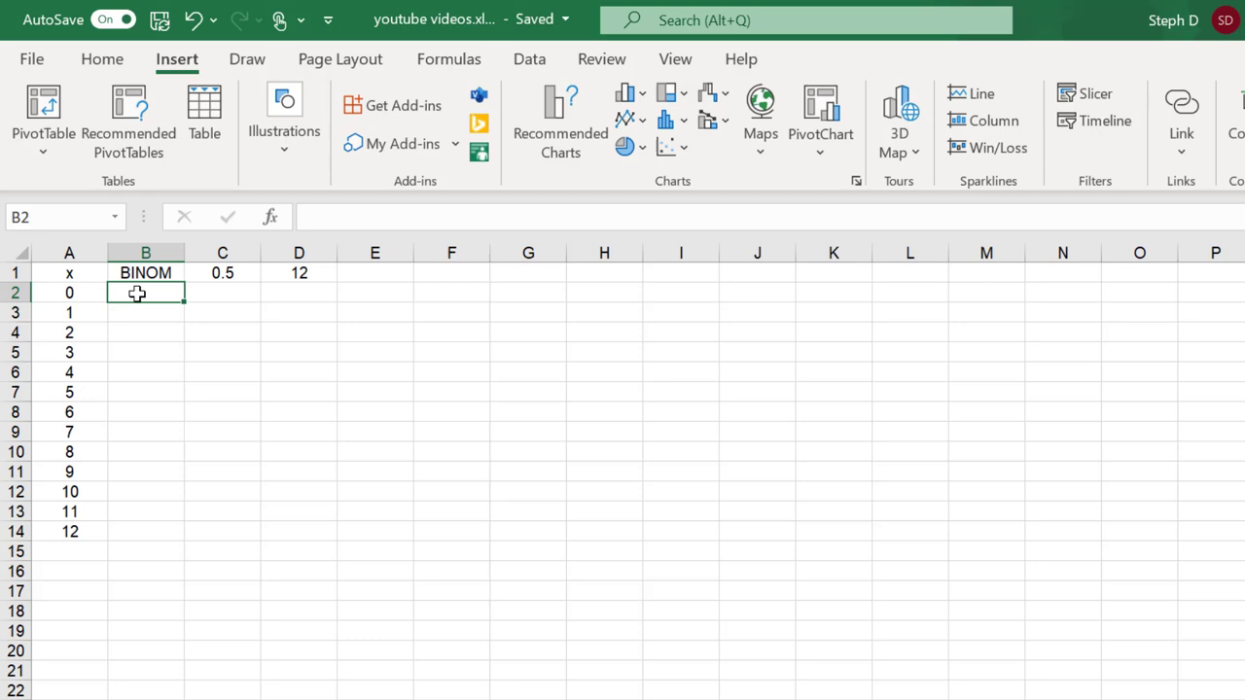
pyautogui.write('=bin')
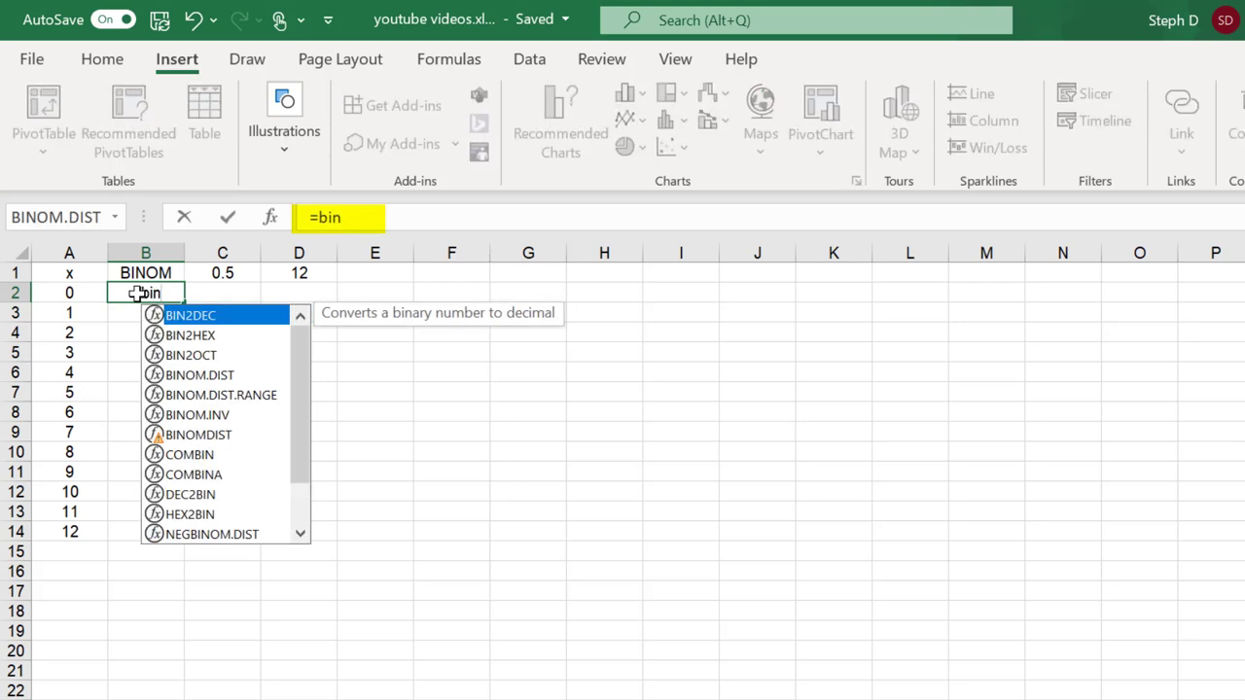
pyautogui.write('o')
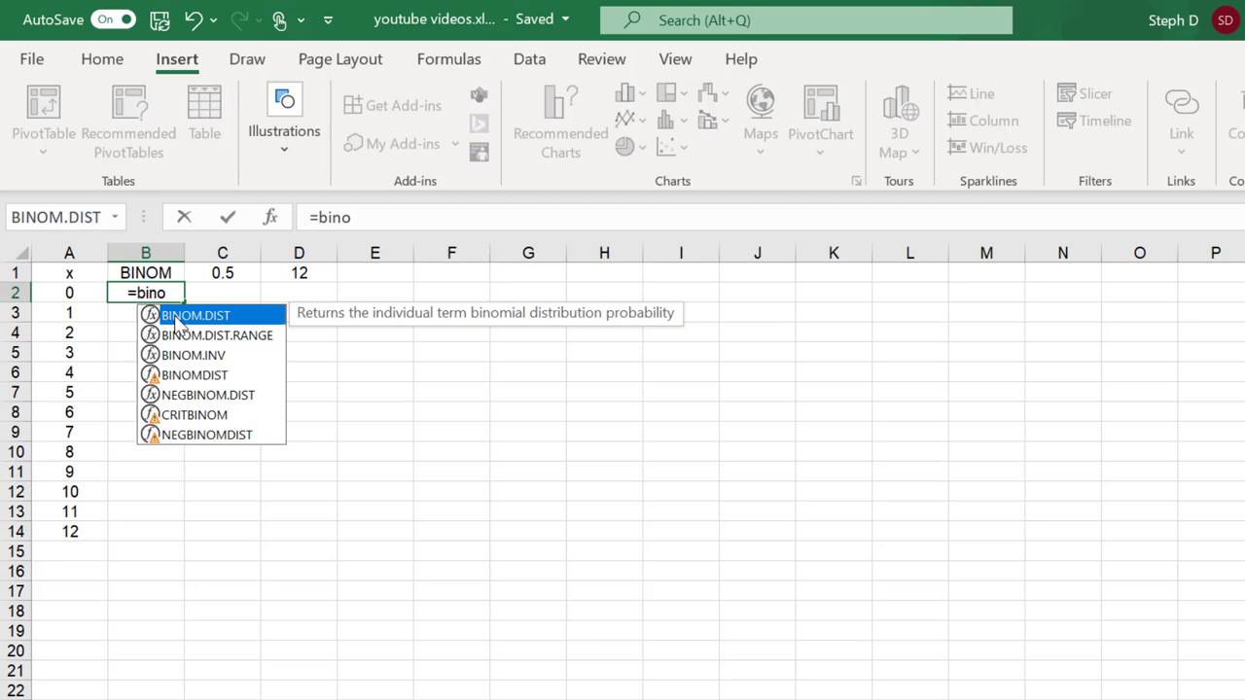
# Choose BINOM.DIST from the suggestions and enter A2 as the number of successes.
pyautogui.doubleClick(185, 316)
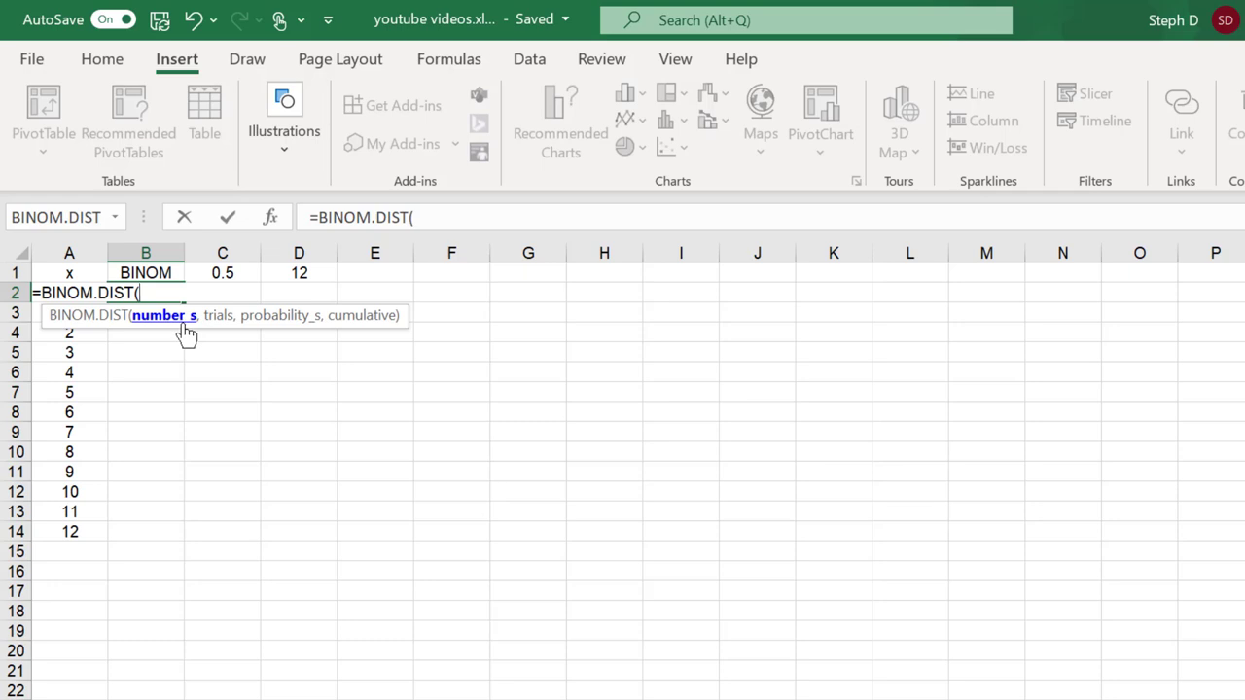
pyautogui.write('A2')
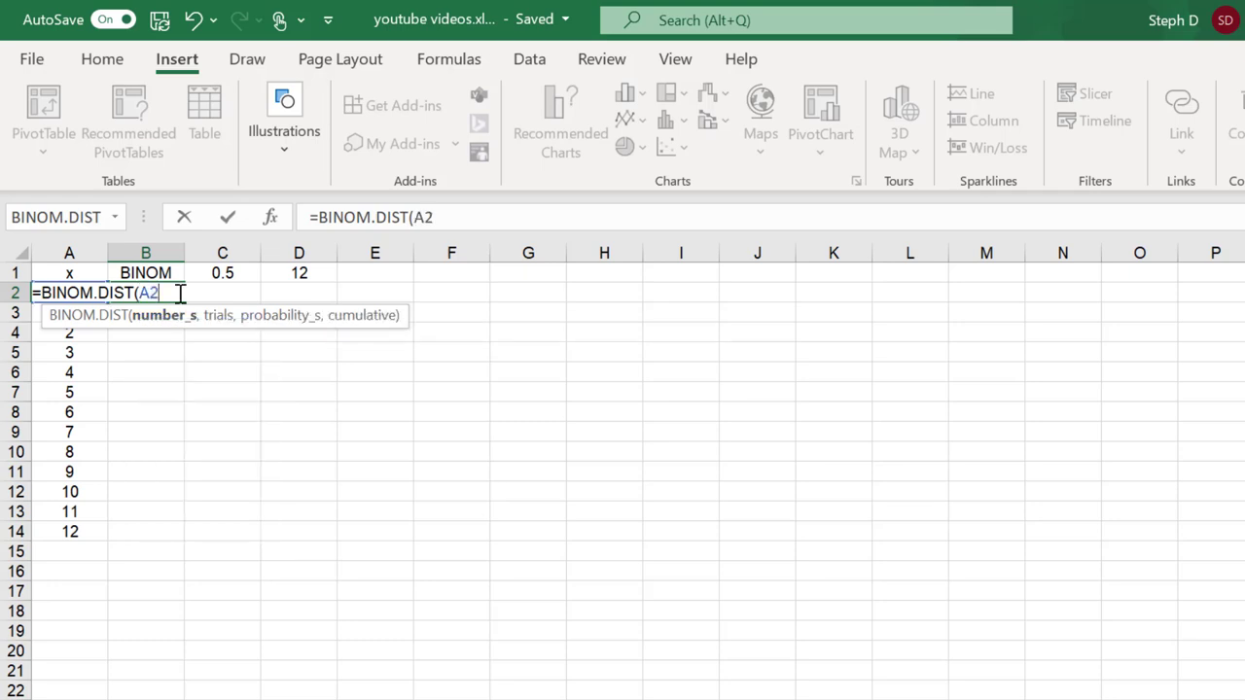
pyautogui.write(',')
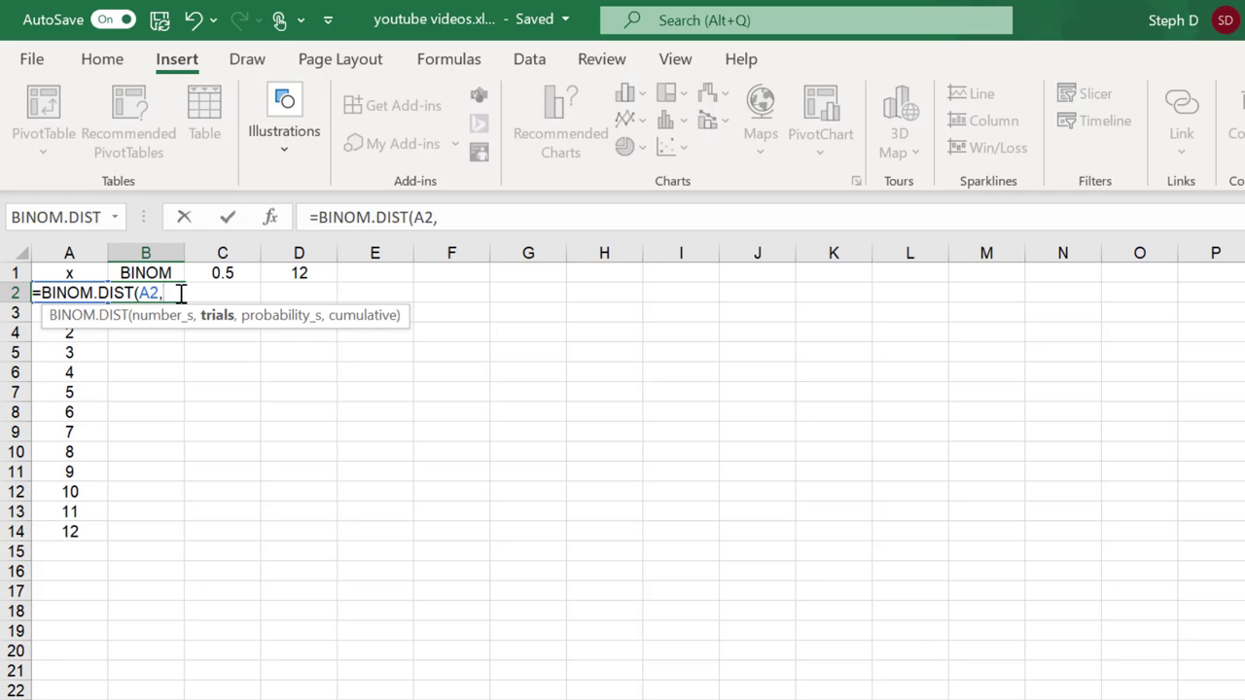
# Finish the arguments with trials D$1, probability C$1 and FALSE for non-cumulative.
pyautogui.click(301, 275)
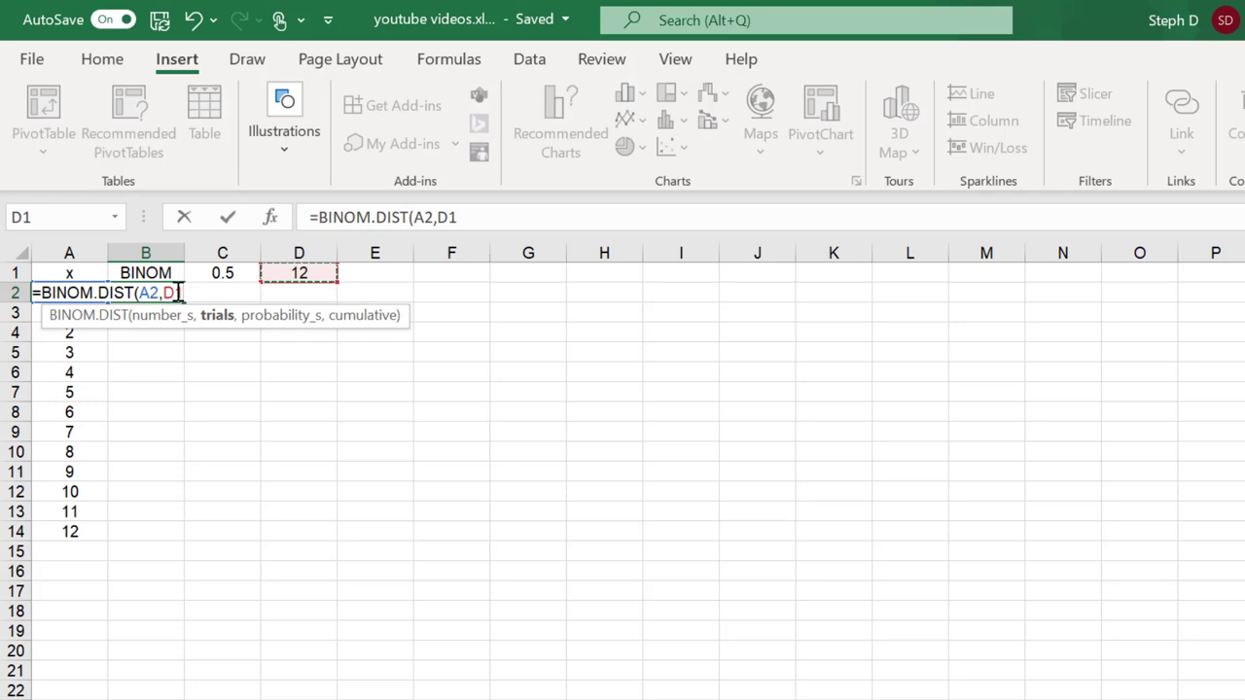
pyautogui.click(448, 217)
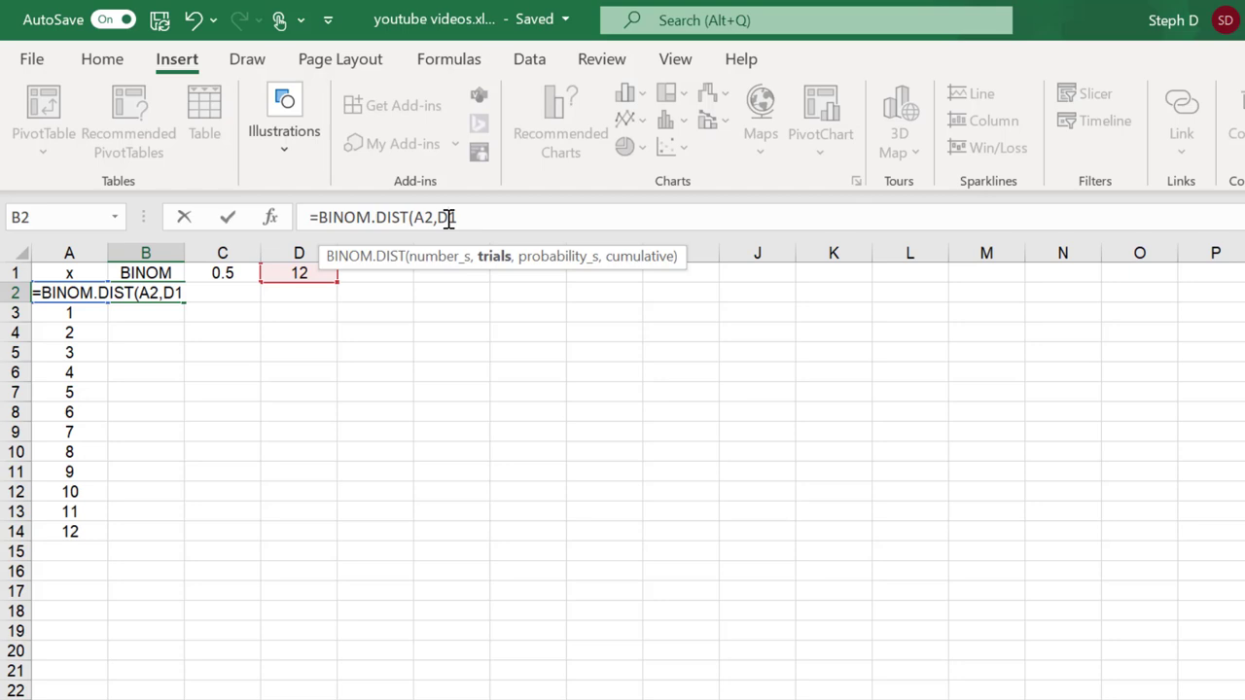
pyautogui.press('F4')
pyautogui.press('F4')
pyautogui.write(',')
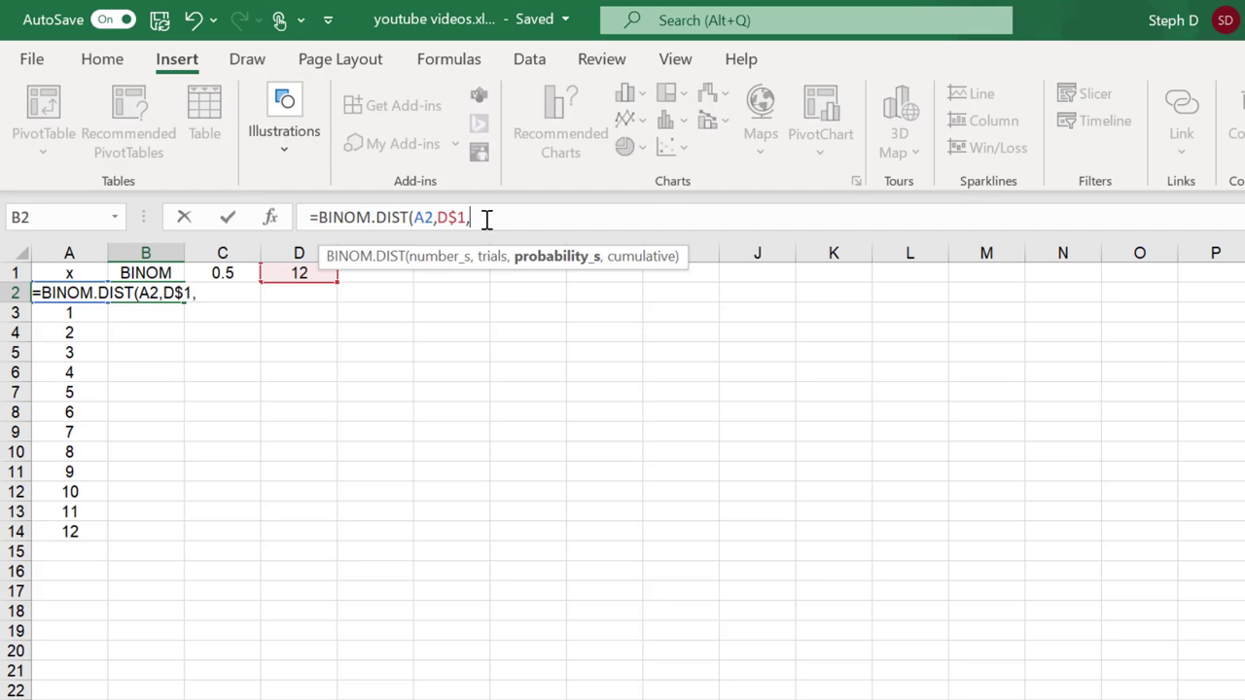
pyautogui.click(222, 274)
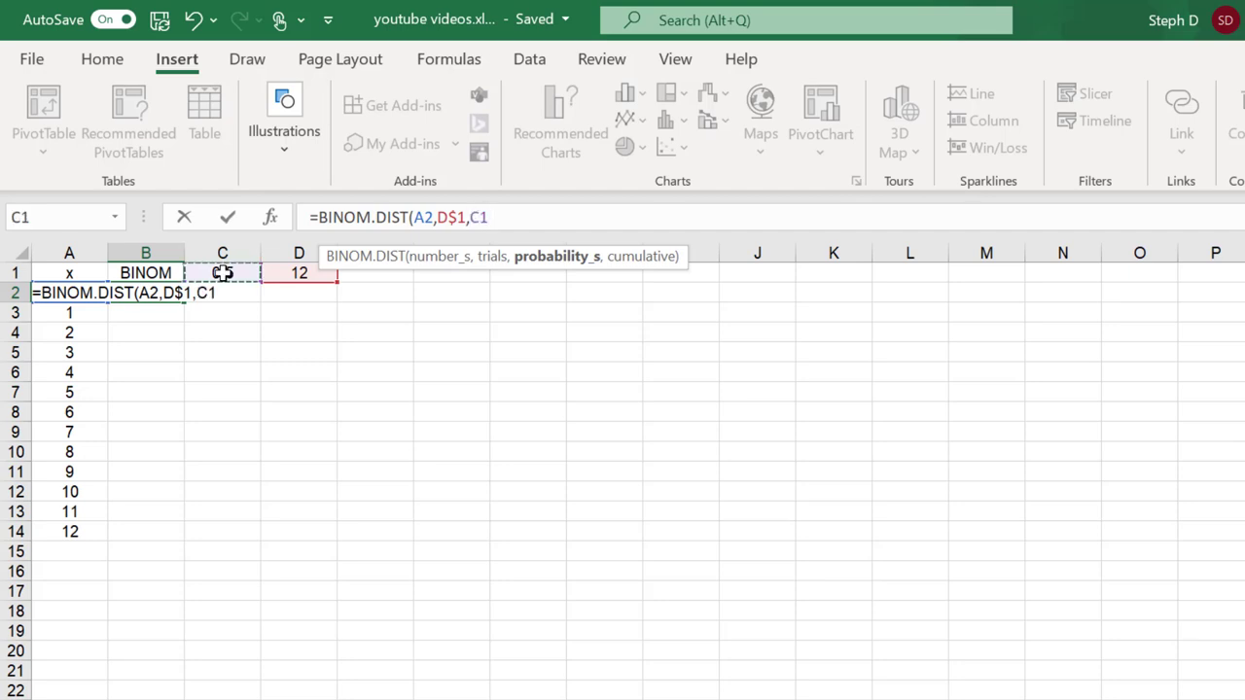
pyautogui.click(482, 217)
pyautogui.write('$')
pyautogui.click(519, 216)
pyautogui.write(',')
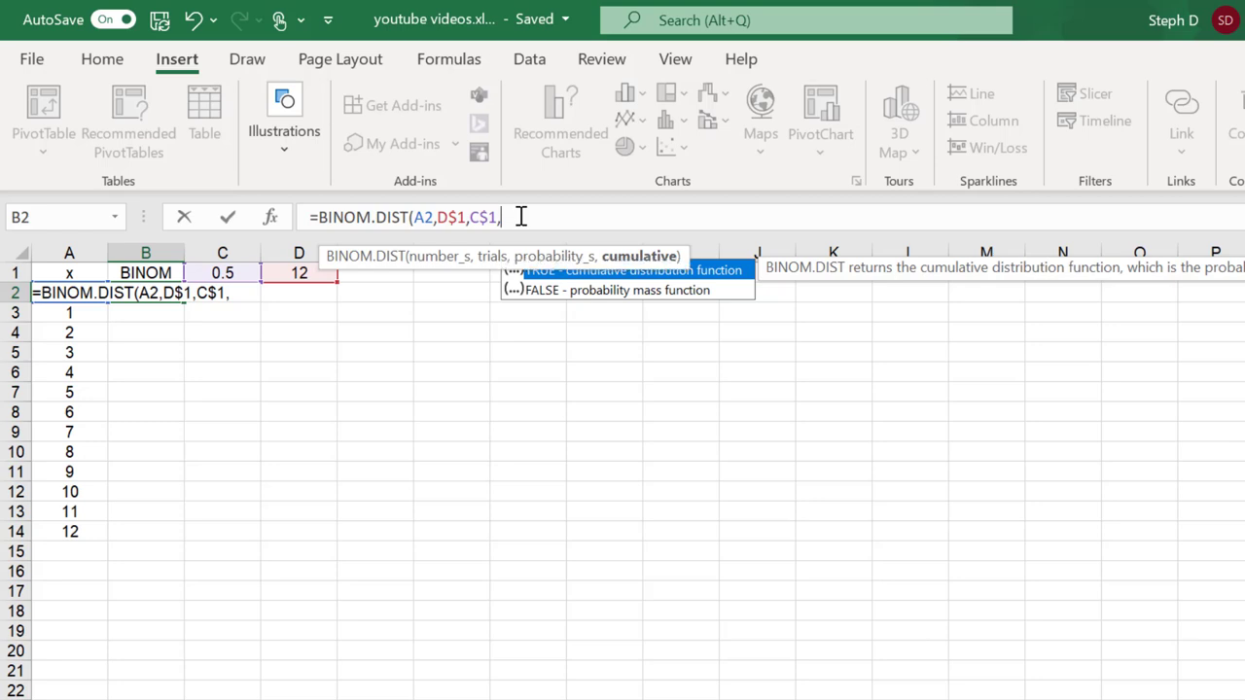
pyautogui.write('FALSE')
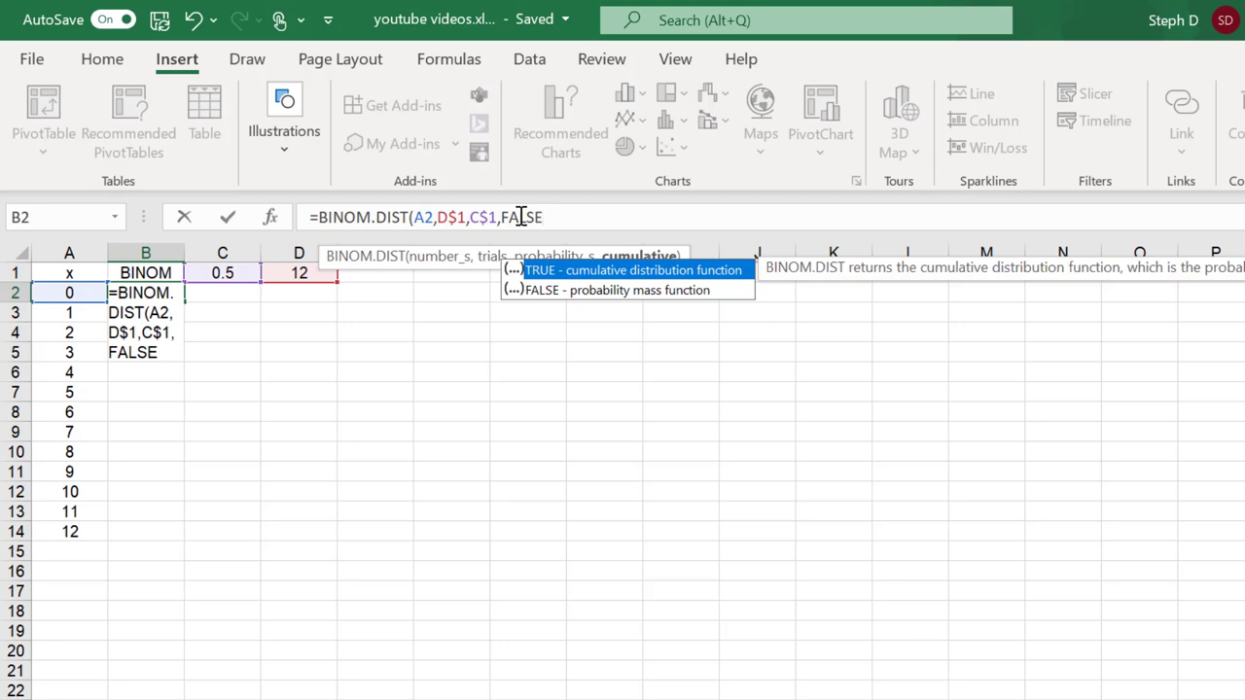
pyautogui.write(')')
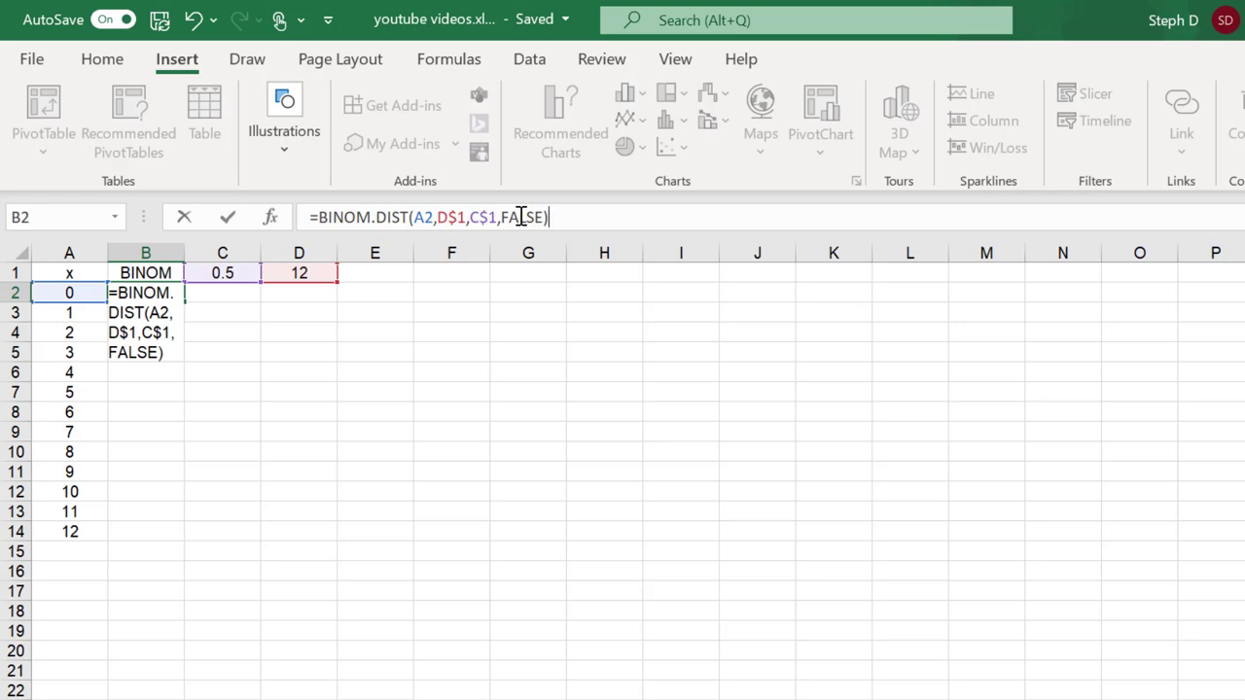
# Commit the B2 formula and copy it down through B14 for x values 0–12.
pyautogui.press('Return')
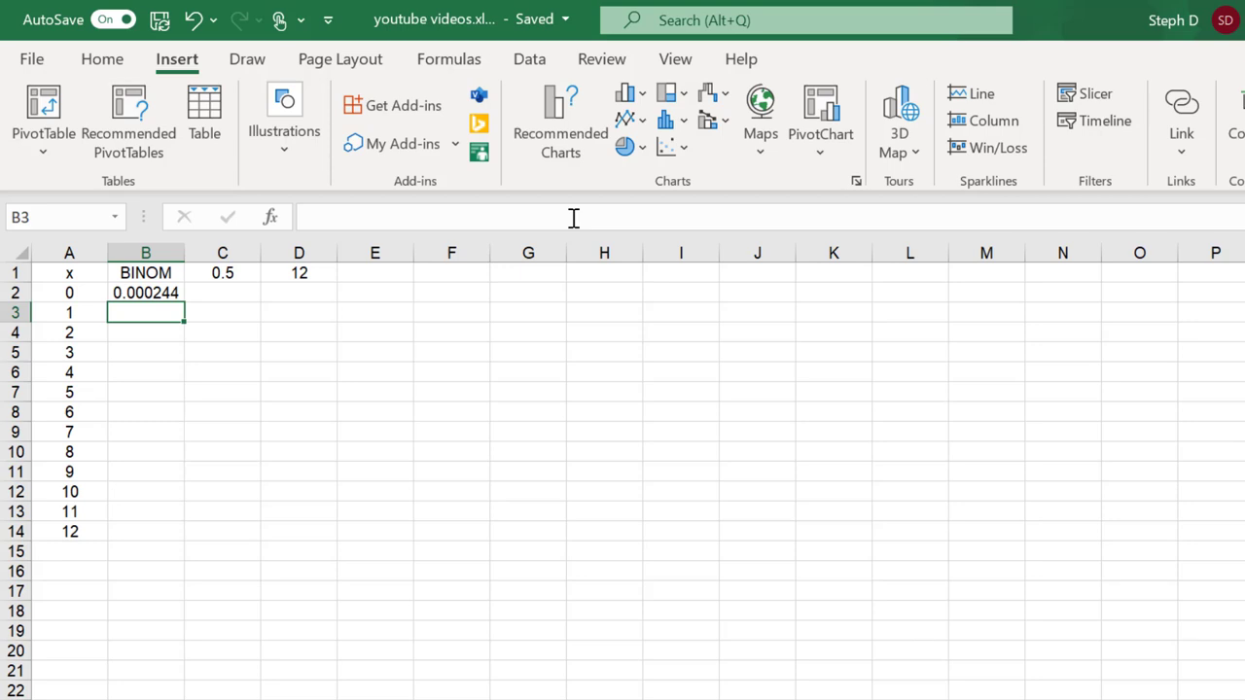
pyautogui.press('Up')
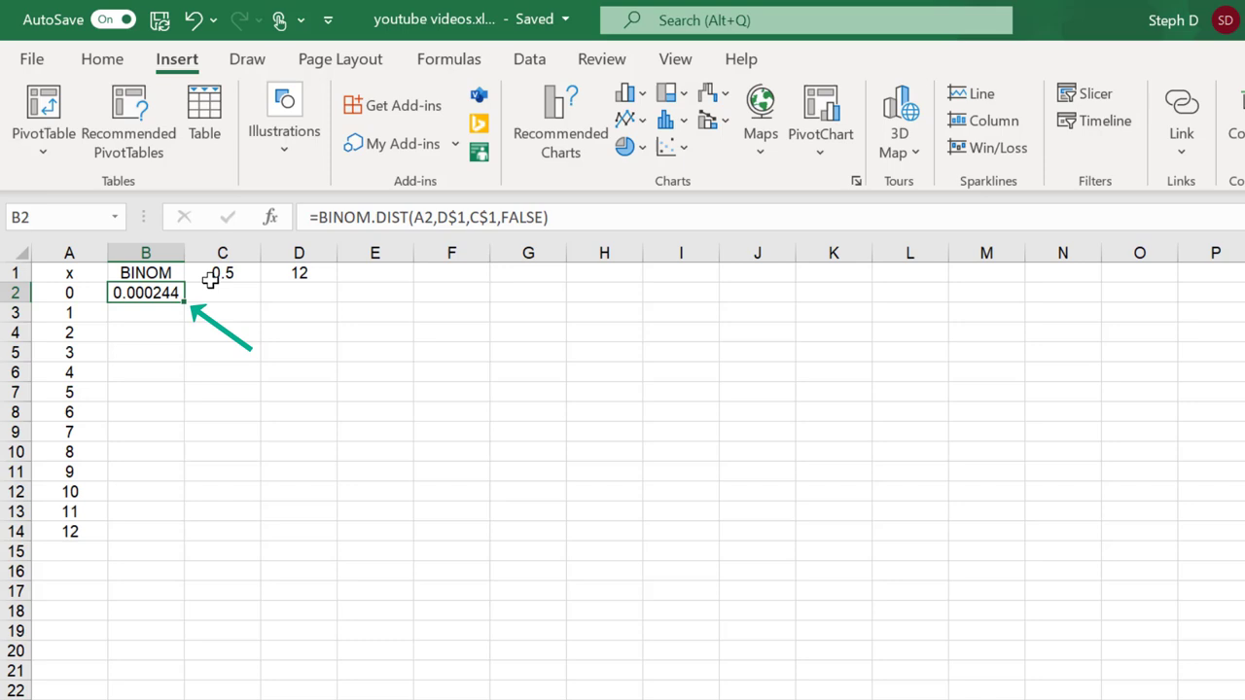
pyautogui.moveTo(182, 305); pyautogui.dragTo(164, 545)
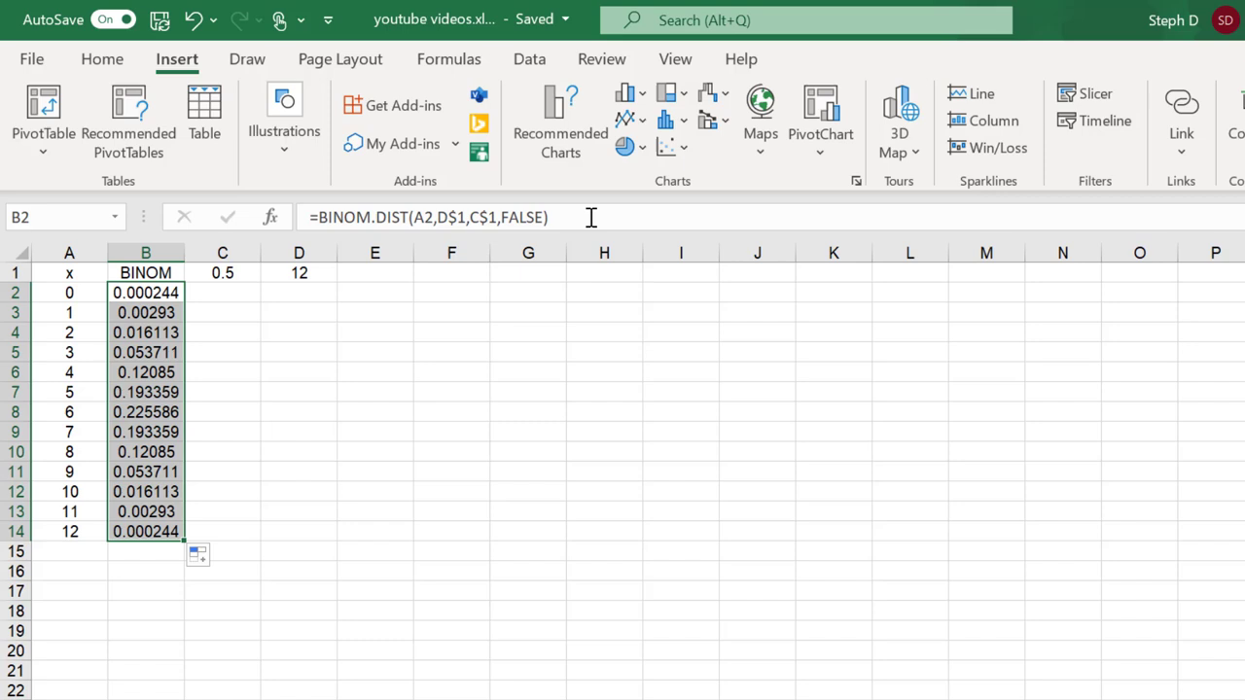
pyautogui.click(368, 293)
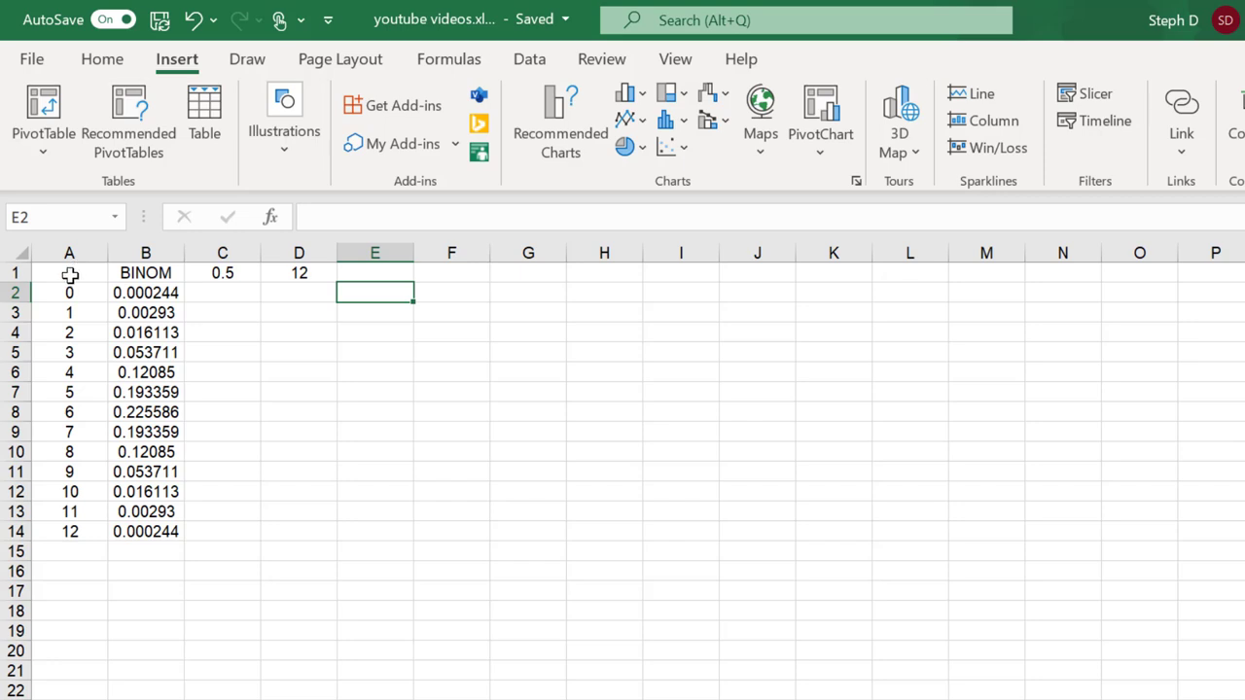
# Chart A1:B14 as a Scatter with Smooth Lines and Markers.
pyautogui.moveTo(70, 275); pyautogui.dragTo(146, 537)
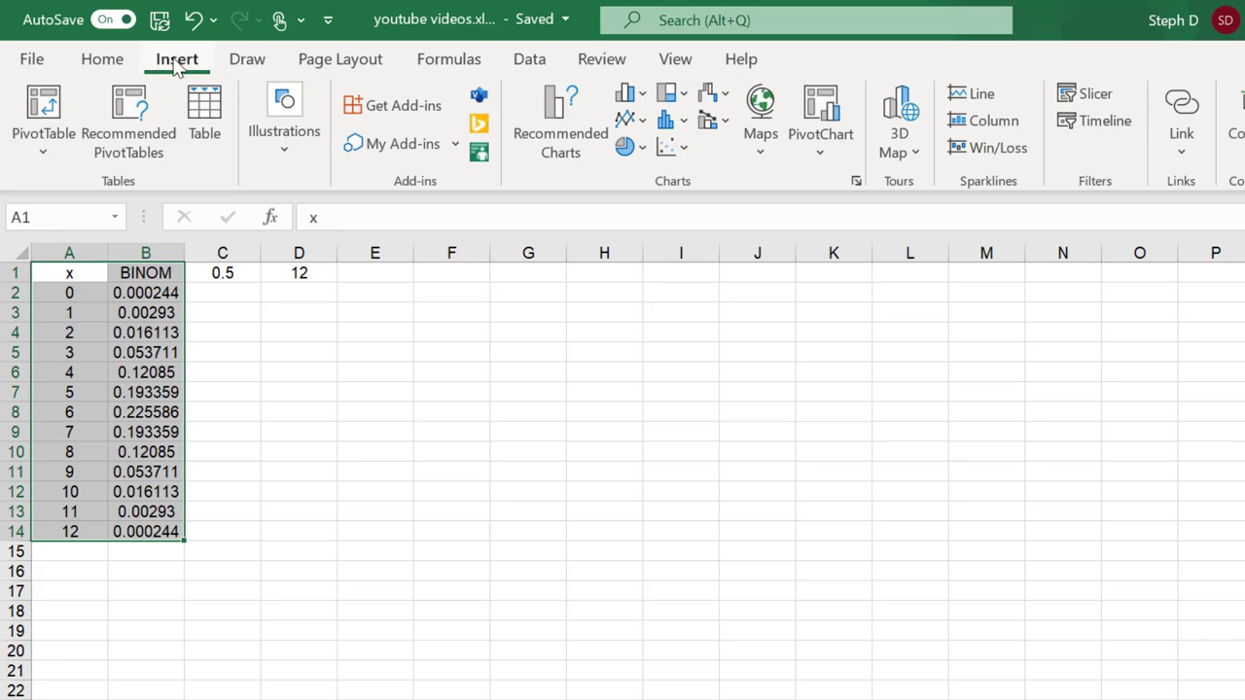
pyautogui.click(684, 149)
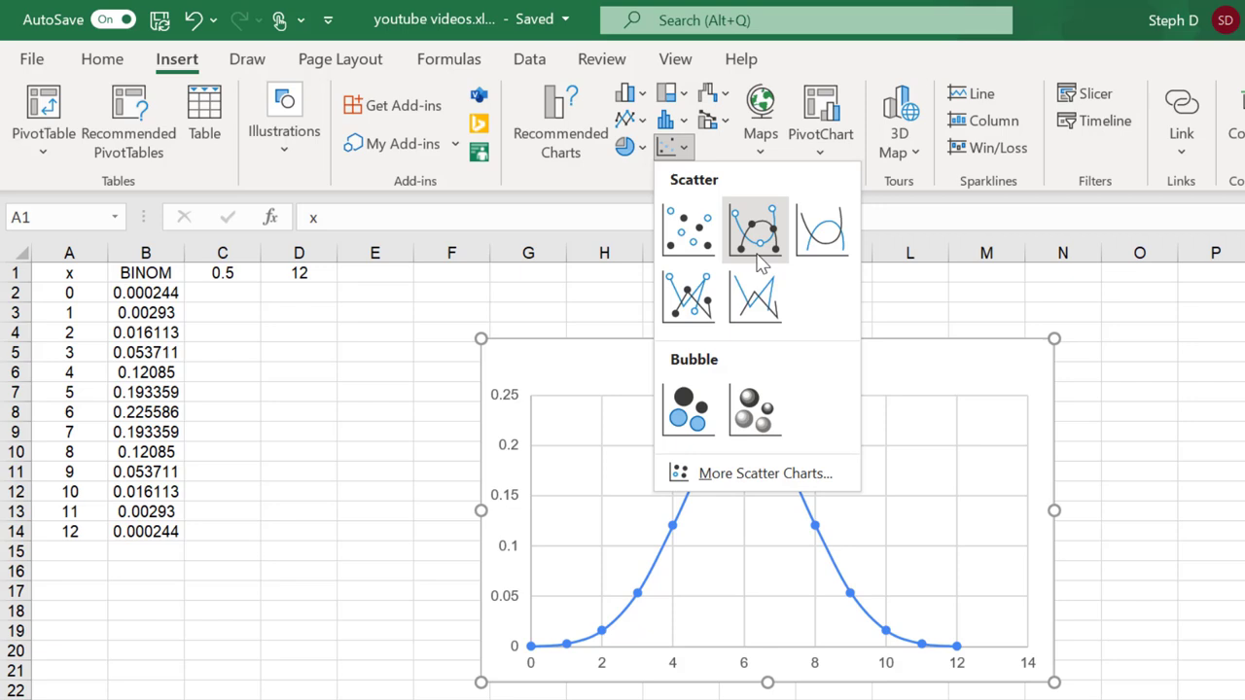
pyautogui.click(757, 233)
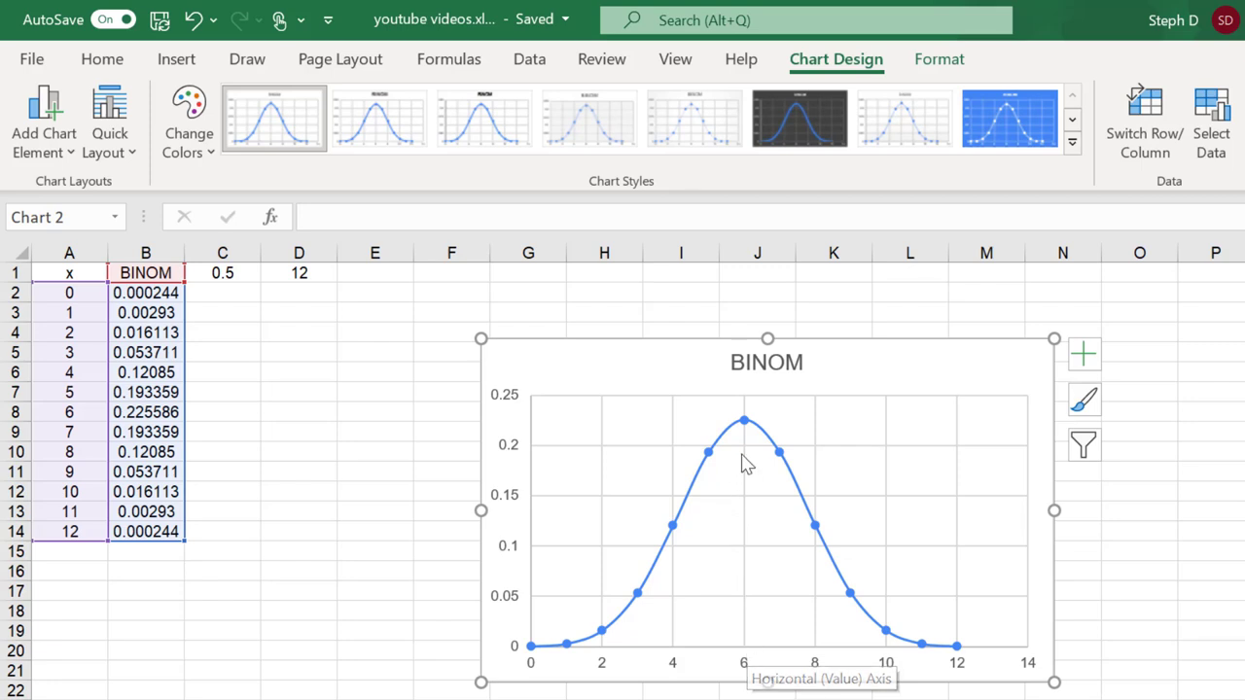
pyautogui.moveTo(745, 424)
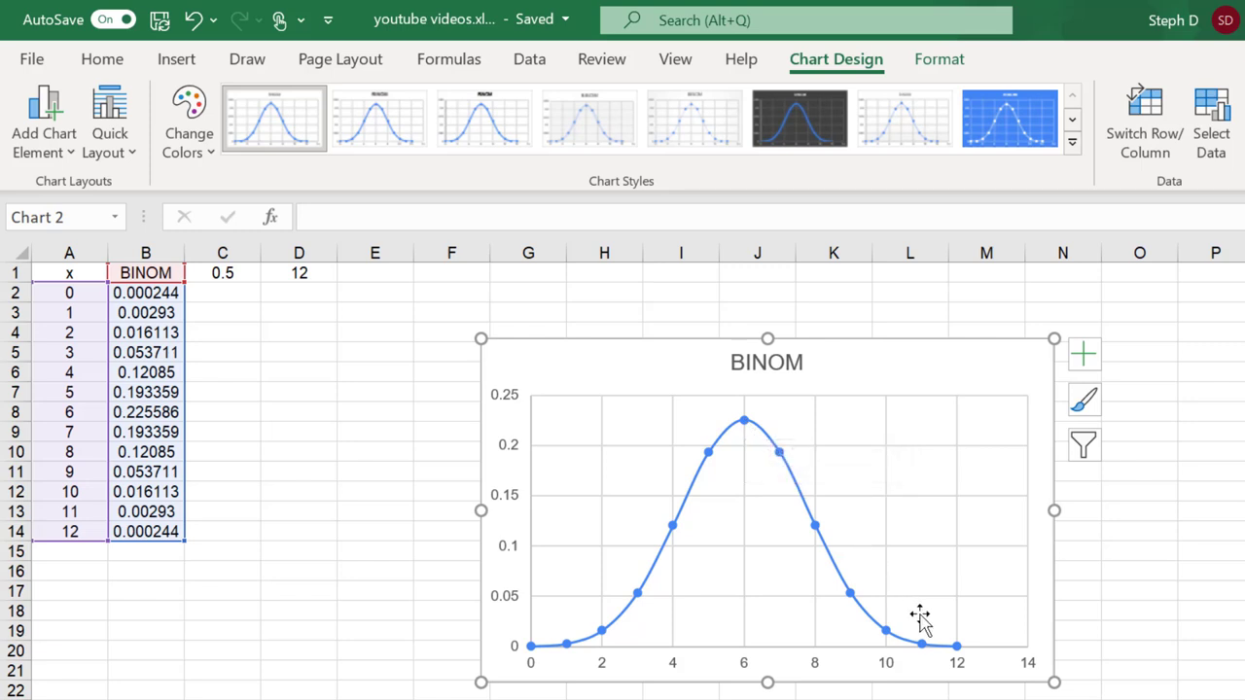
pyautogui.moveTo(888, 634)
pyautogui.moveTo(602, 632)
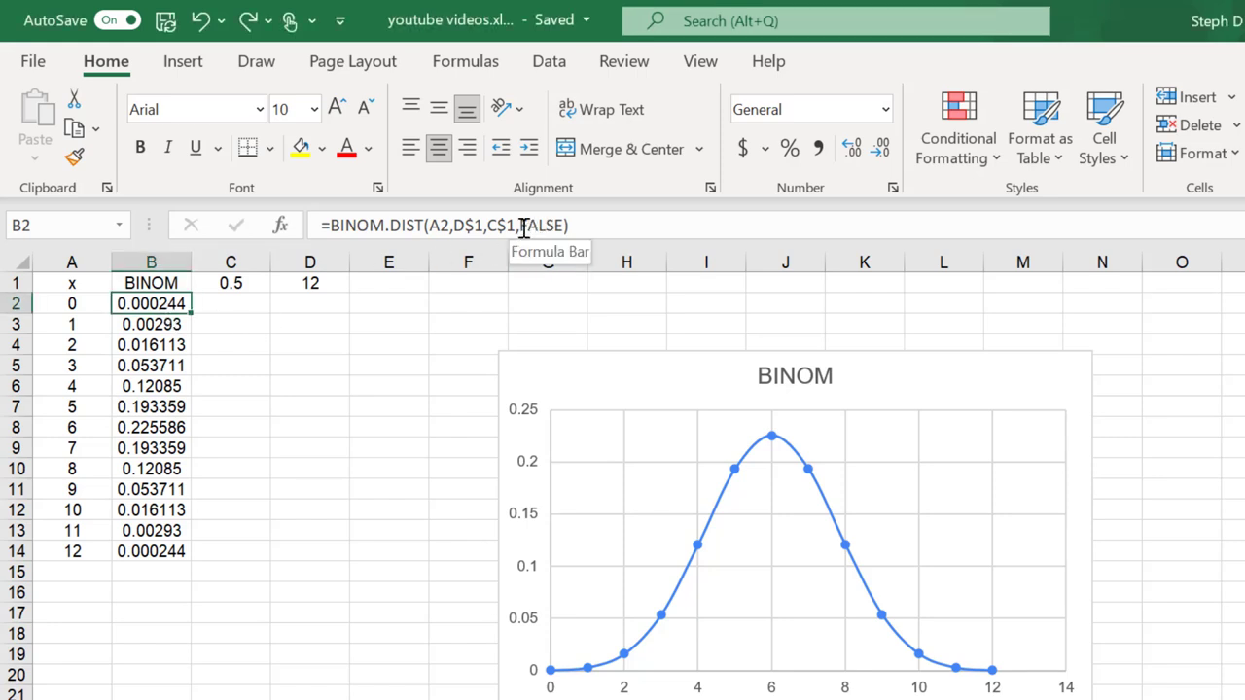
# Replace FALSE with TRUE in B2's formula and refill B2:B14 with cumulative probabilities.
pyautogui.moveTo(523, 226); pyautogui.dragTo(564, 226)
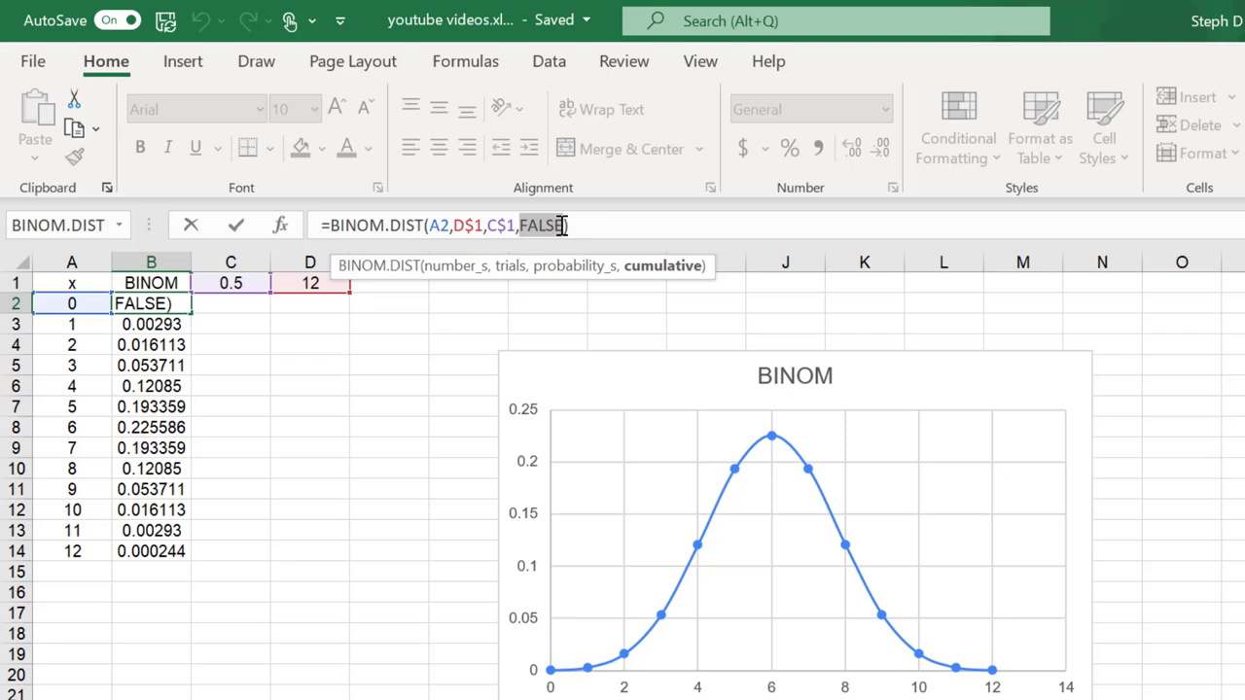
pyautogui.write('TRUE')
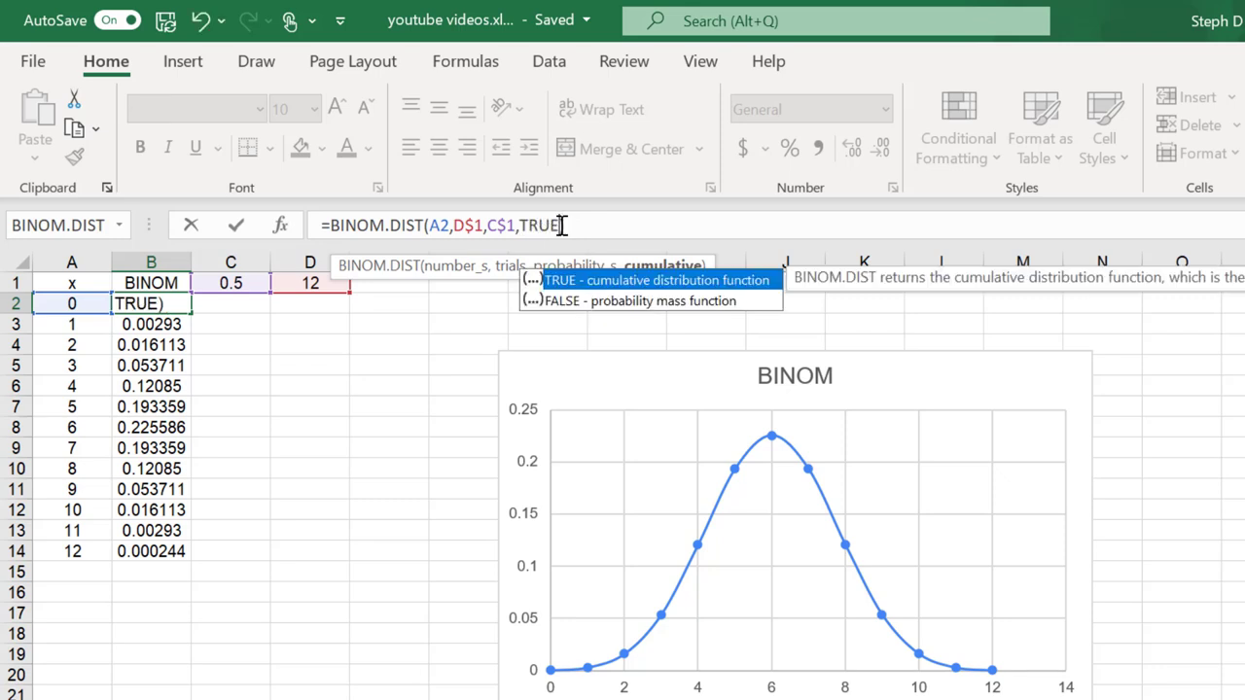
pyautogui.press('Return')
pyautogui.press('Up')
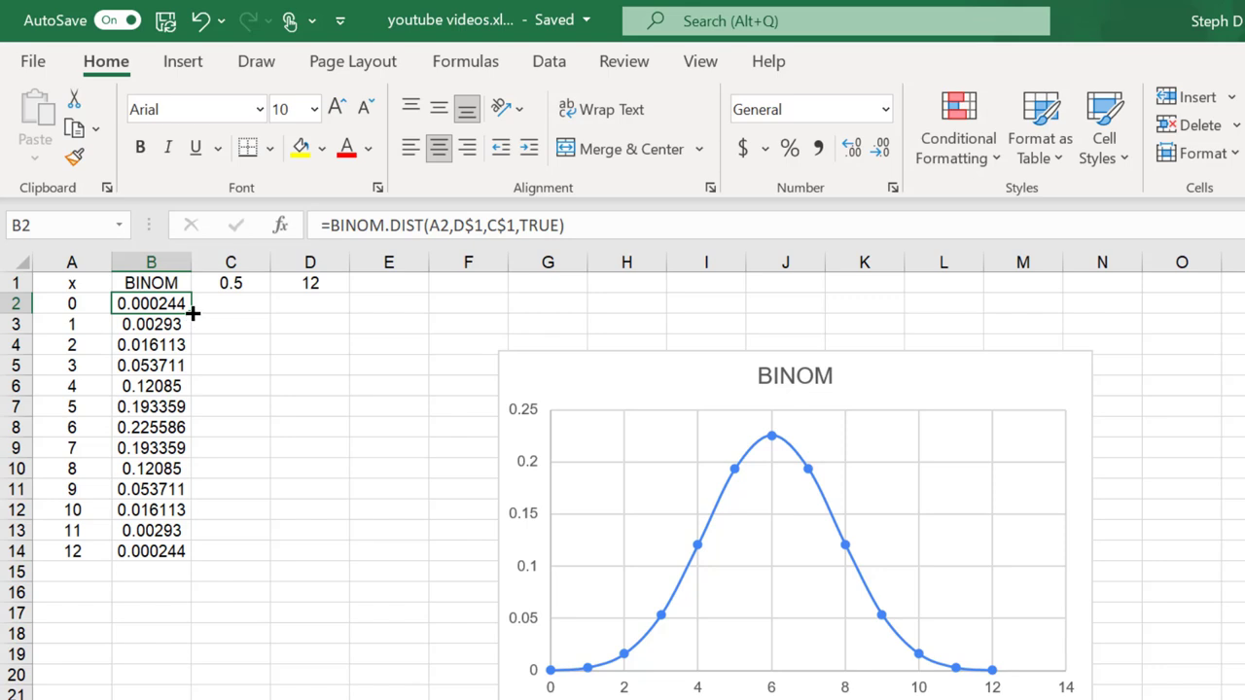
pyautogui.moveTo(193, 313); pyautogui.dragTo(199, 556)
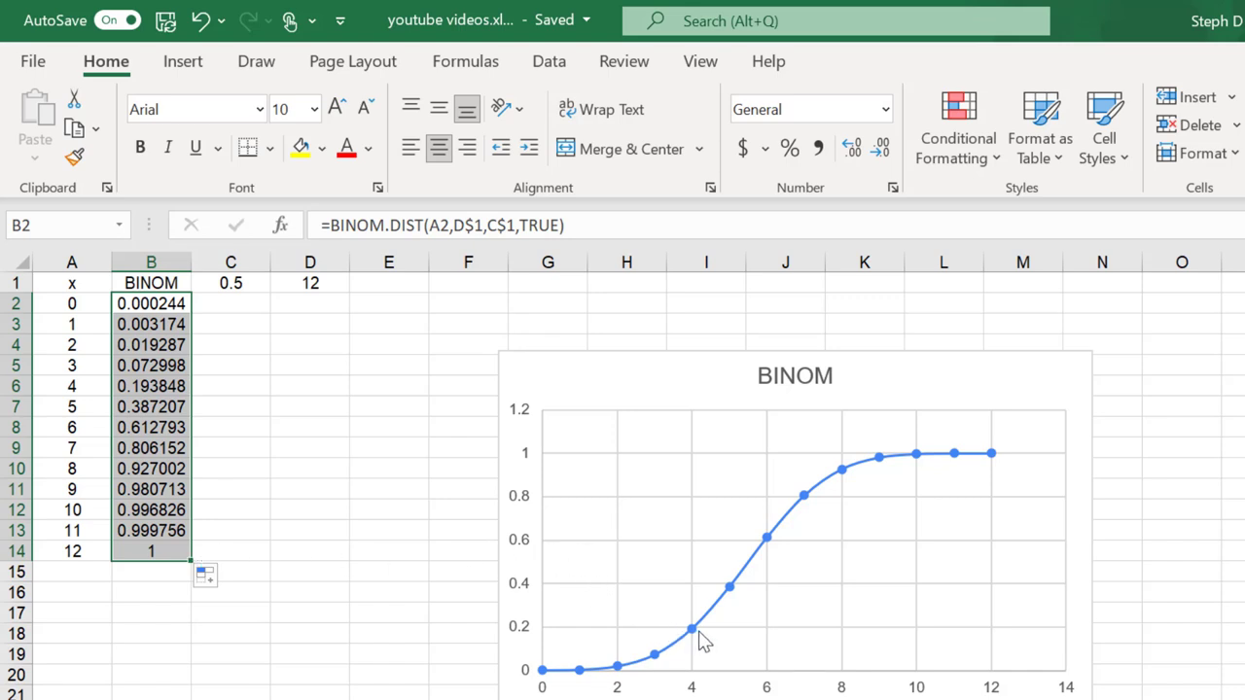
pyautogui.moveTo(767, 541)
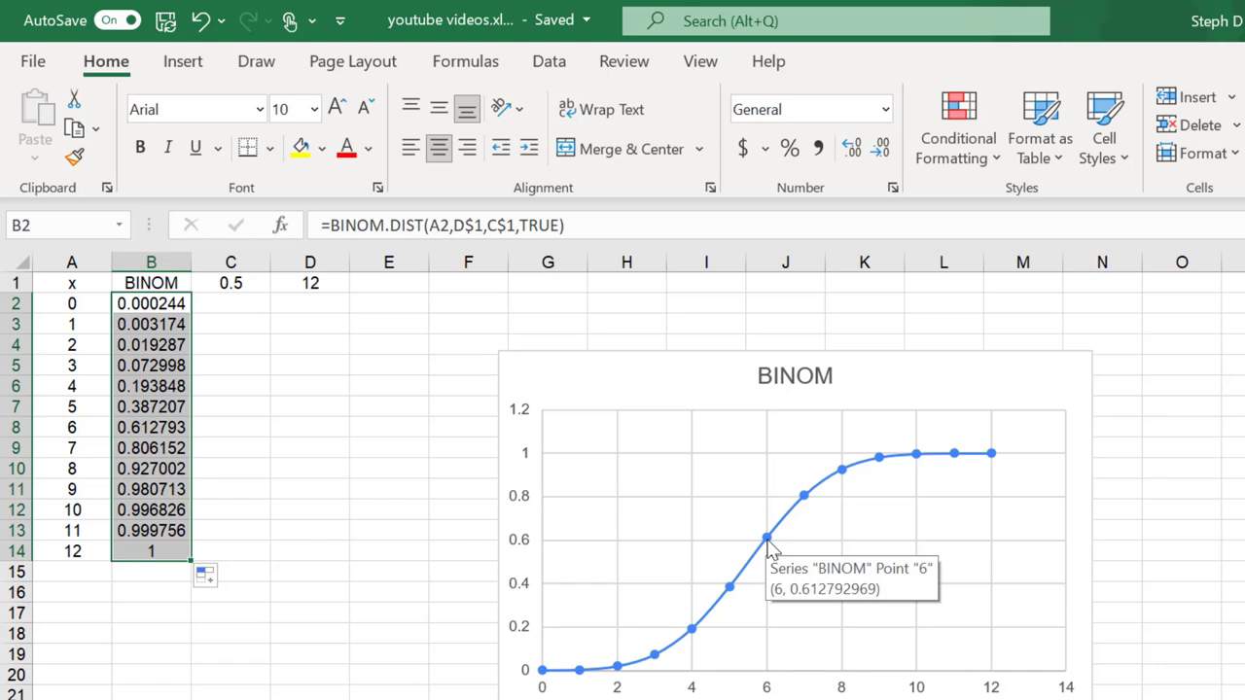
pyautogui.moveTo(884, 465)
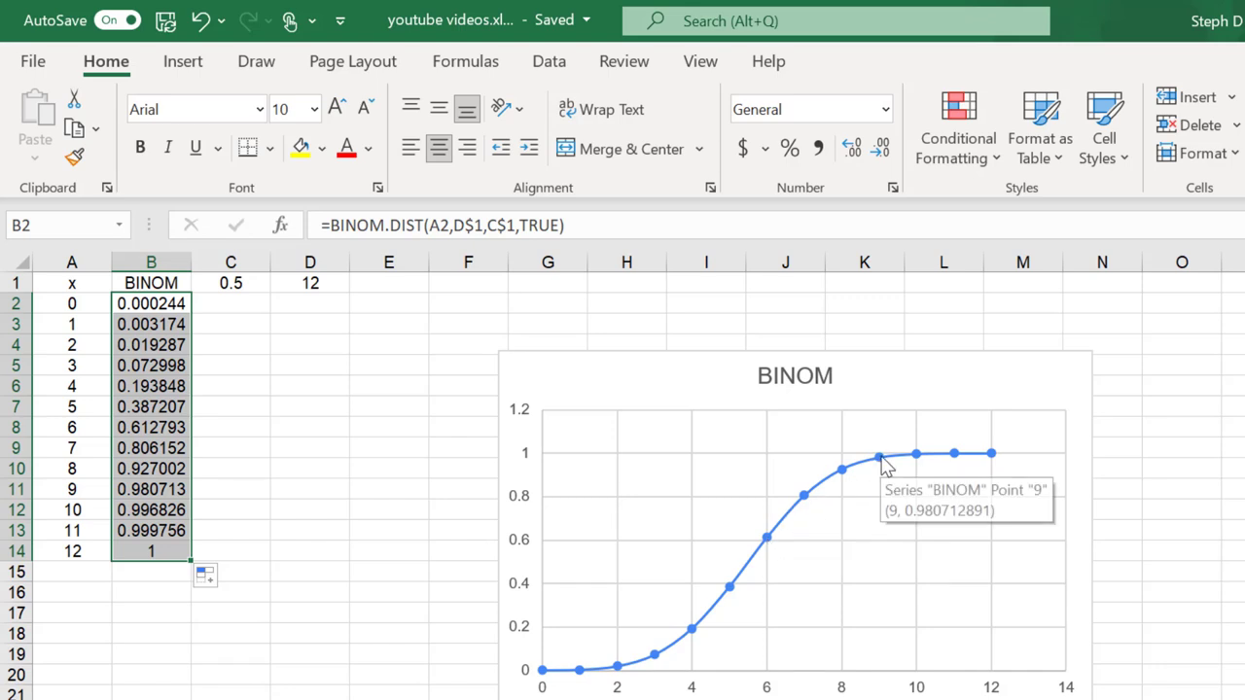